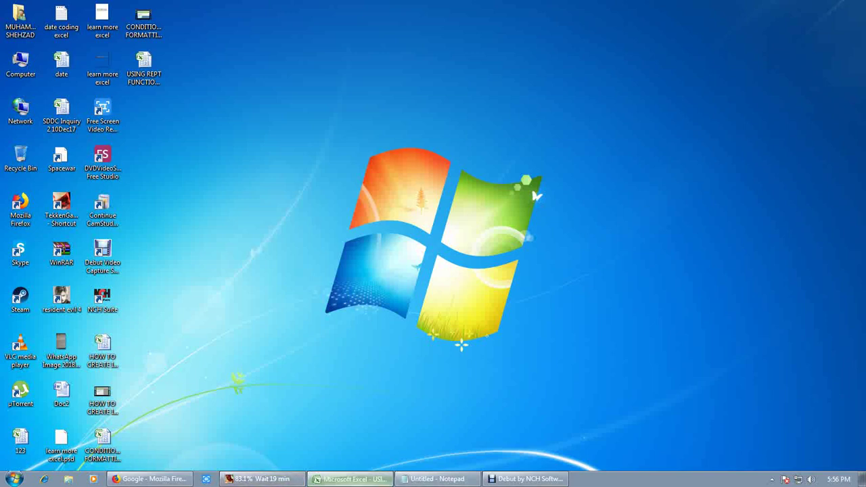
Bring the Excel workbook forward, read the Notepad intro note, then switch back to the worksheet.
{"action": "left_click", "coordinate": [349, 479]}
{"action": "left_click", "coordinate": [438, 479]}
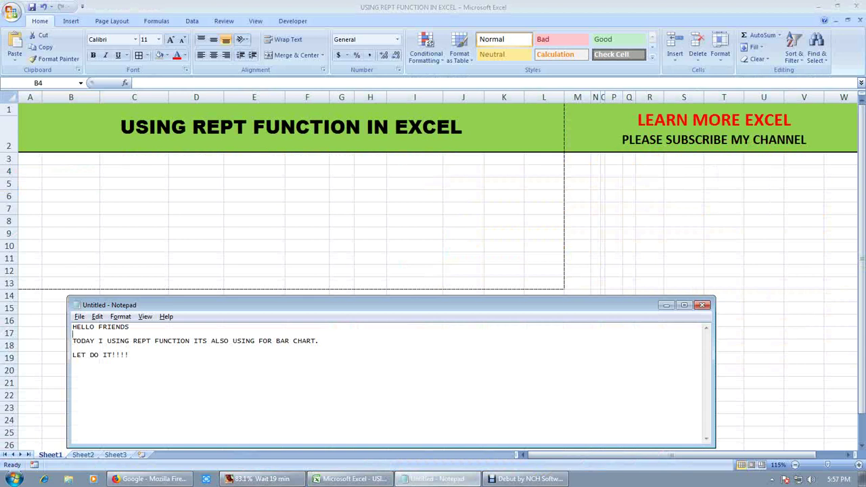
{"action": "key", "text": "shift+Up"}
{"action": "key", "text": "Down"}
{"action": "key", "text": "Down"}
{"action": "key", "text": "alt+Tab"}
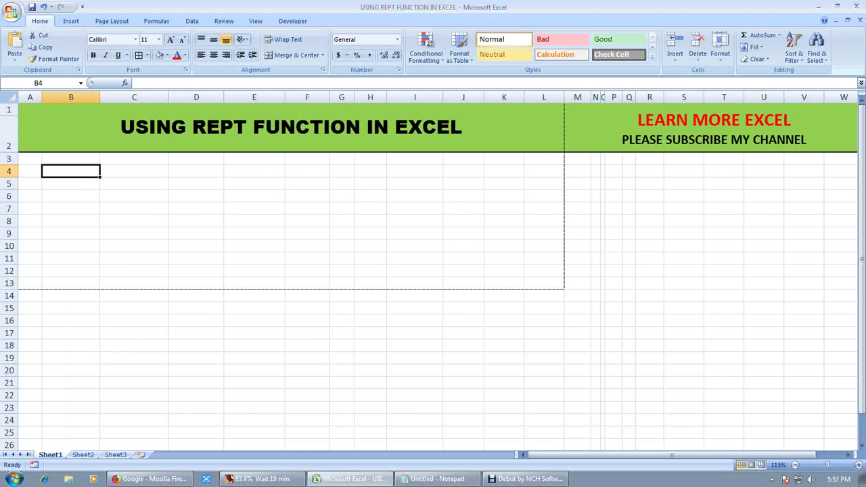
Enter the headings NAME in B4 and QUANTITY in C4.
{"action": "type", "text": "SALE"}
{"action": "key", "text": "BackSpace"}
{"action": "key", "text": "BackSpace"}
{"action": "key", "text": "BackSpace"}
{"action": "key", "text": "BackSpace"}
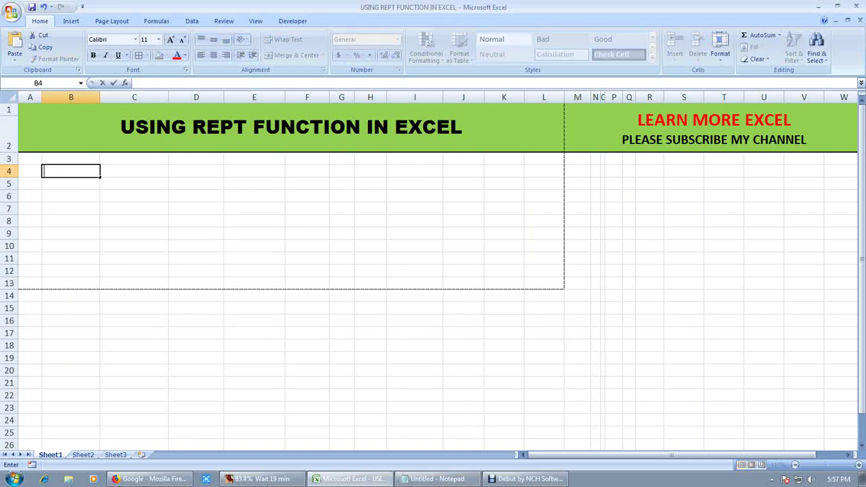
{"action": "type", "text": "NAME"}
{"action": "key", "text": "Tab"}
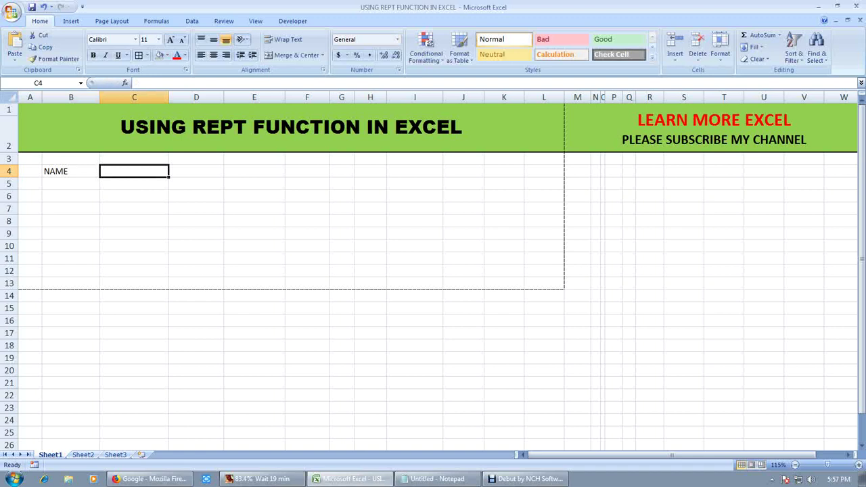
{"action": "type", "text": "QUANTITY"}
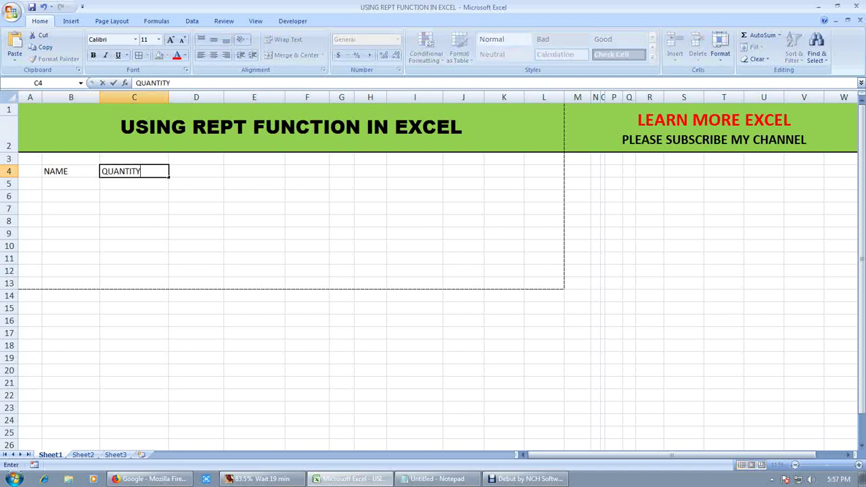
{"action": "key", "text": "Return"}
{"action": "key", "text": "Right"}
{"action": "key", "text": "Left"}
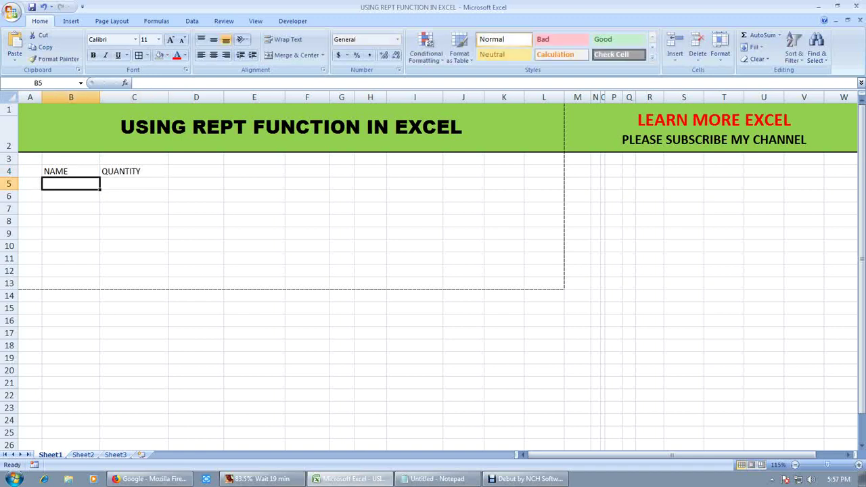
Enter DAVID in B5 and CHRIS in B6, clearing an accidental fill-down of DAVID.
{"action": "type", "text": "DAVID"}
{"action": "key", "text": "Return"}
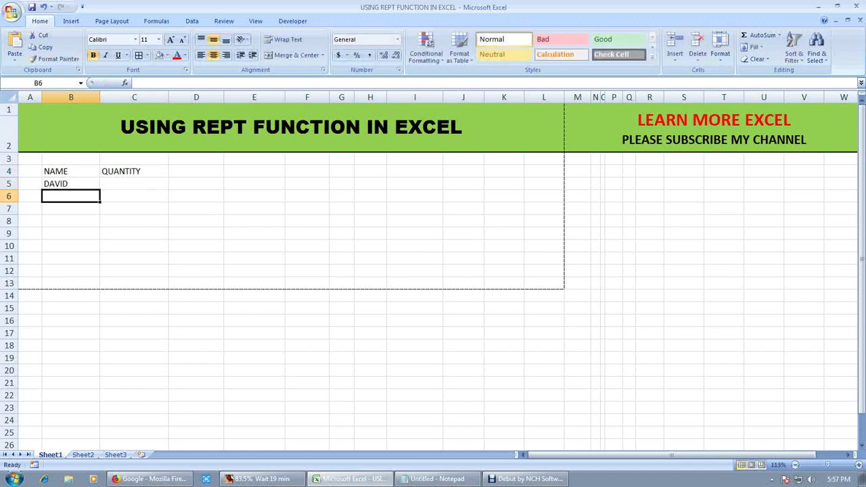
{"action": "type", "text": "CHRI"}
{"action": "key", "text": "Escape"}
{"action": "left_click_drag", "start_coordinate": [70, 184], "coordinate": [70, 233]}
{"action": "key", "text": "ctrl+d"}
{"action": "left_click", "coordinate": [70, 208]}
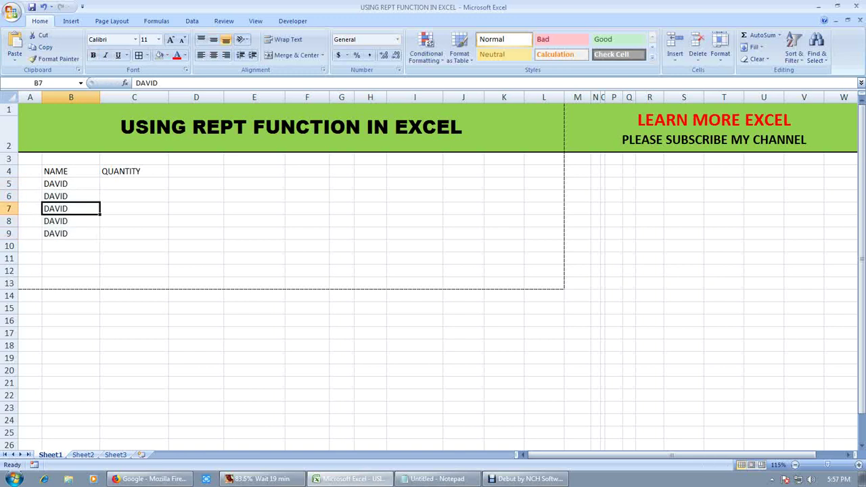
{"action": "left_click_drag", "start_coordinate": [71, 196], "coordinate": [70, 233]}
{"action": "key", "text": "Delete"}
{"action": "left_click", "coordinate": [70, 196]}
{"action": "type", "text": "CHRO"}
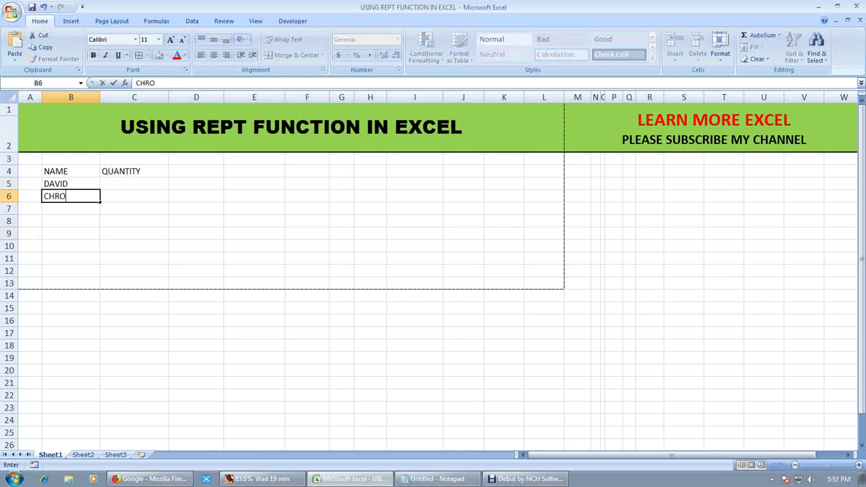
{"action": "key", "text": "BackSpace"}
{"action": "type", "text": "IS"}
{"action": "key", "text": "Return"}
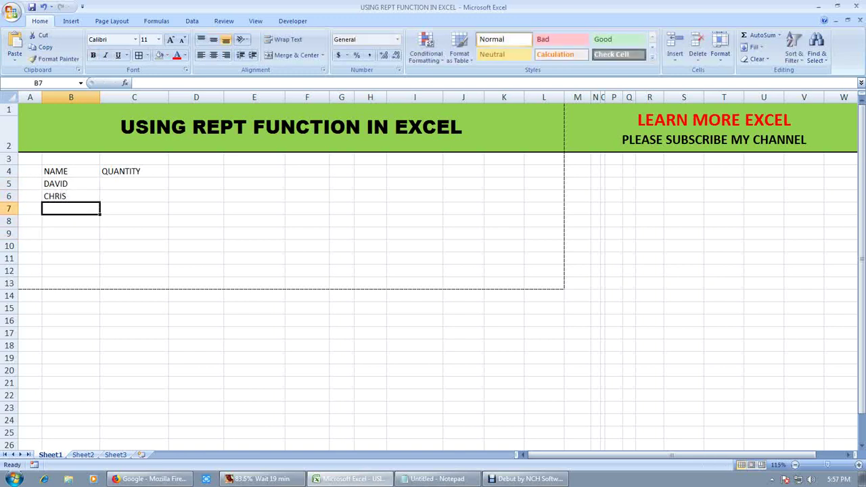
Enter LEON, KENEDY, JAMES and JHON in B7:B10.
{"action": "type", "text": "LEON"}
{"action": "key", "text": "Return"}
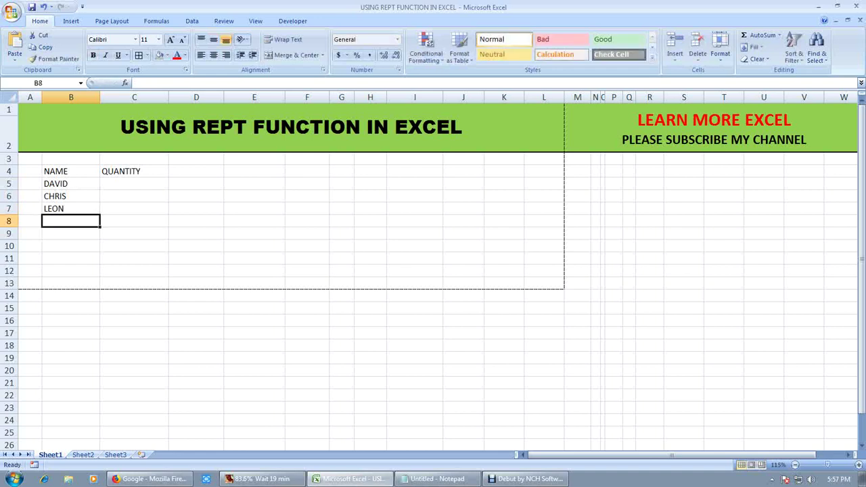
{"action": "type", "text": "K"}
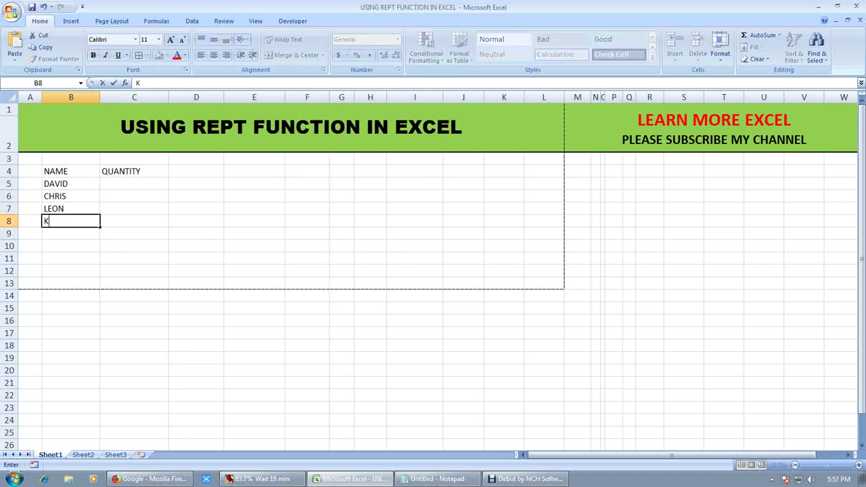
{"action": "type", "text": "ENEDY"}
{"action": "key", "text": "Return"}
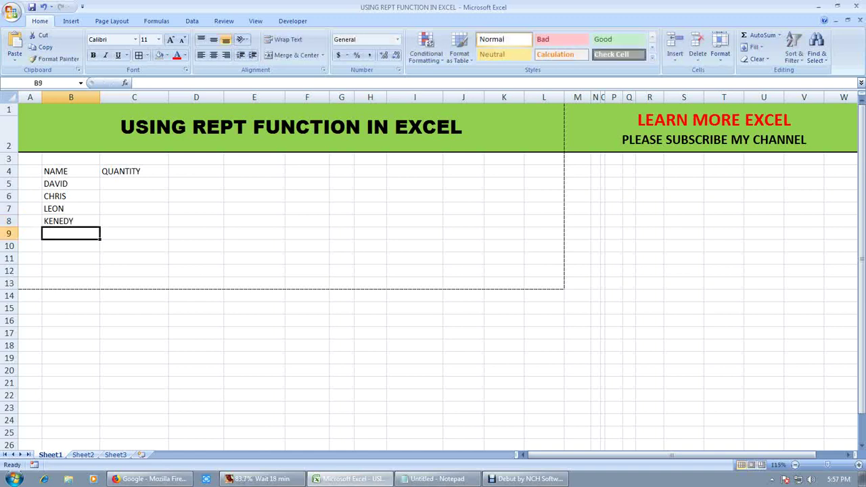
{"action": "type", "text": "JAM"}
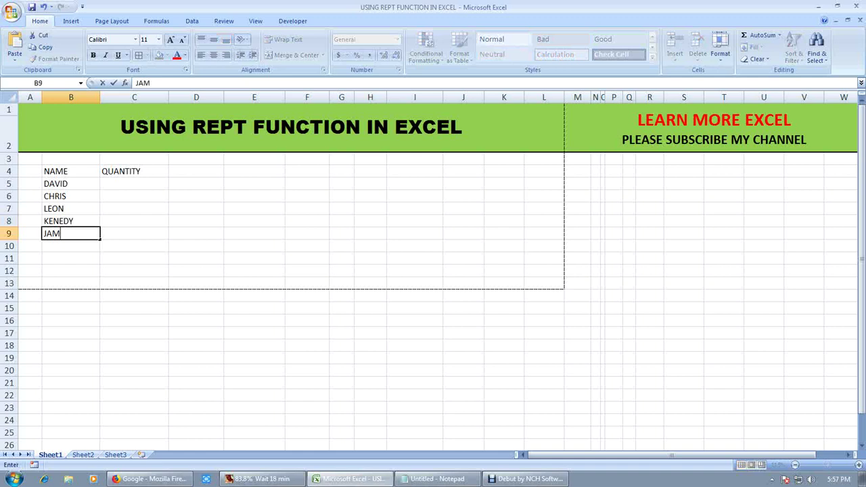
{"action": "type", "text": "ES"}
{"action": "key", "text": "Return"}
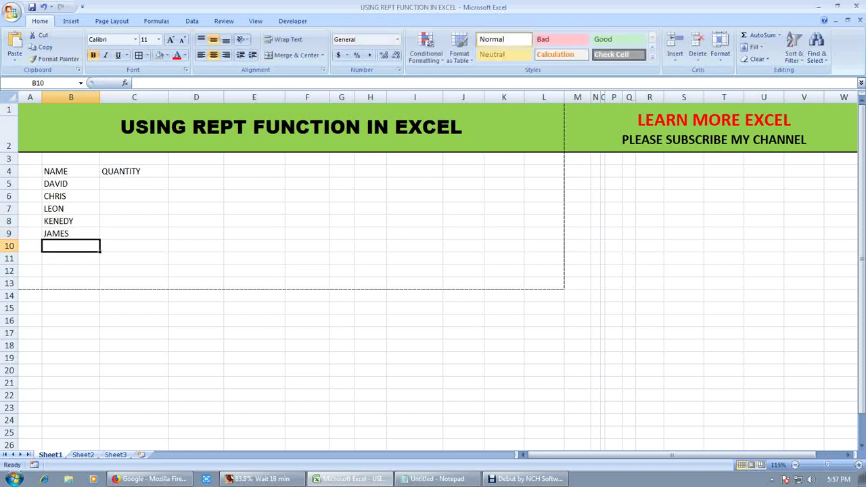
{"action": "type", "text": "JHON"}
{"action": "key", "text": "Return"}
{"action": "key", "text": "Up"}
{"action": "key", "text": "ctrl+d"}
{"action": "type", "text": "JHON"}
{"action": "key", "text": "Return"}
Select the six entered names in the NAME column.
{"action": "key", "text": "Up"}
{"action": "key", "text": "Right"}
{"action": "key", "text": "Up"}
{"action": "left_click", "coordinate": [134, 183]}
{"action": "key", "text": "Left"}
{"action": "key", "text": "ctrl+shift+Down"}
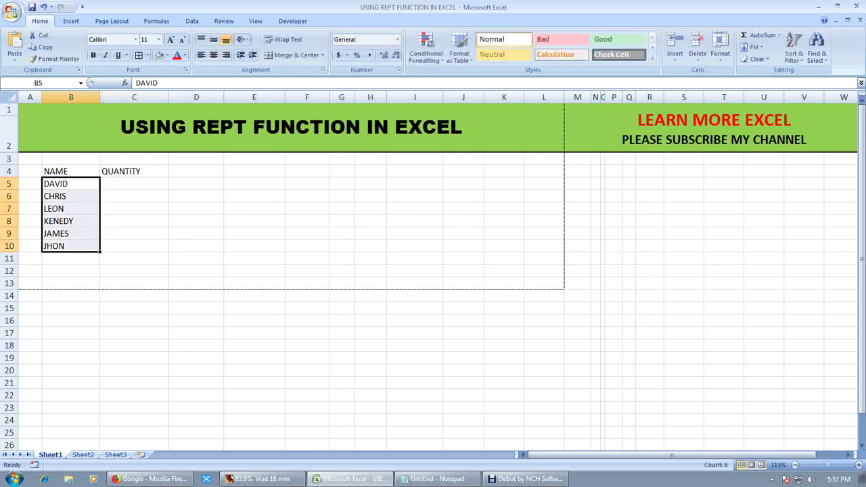
{"action": "key", "text": "ctrl+shift+Down"}
{"action": "key", "text": "ctrl+shift+Up"}
{"action": "key", "text": "ctrl+shift+Up"}
{"action": "key", "text": "ctrl+shift+Down"}
{"action": "left_click", "coordinate": [71, 121]}
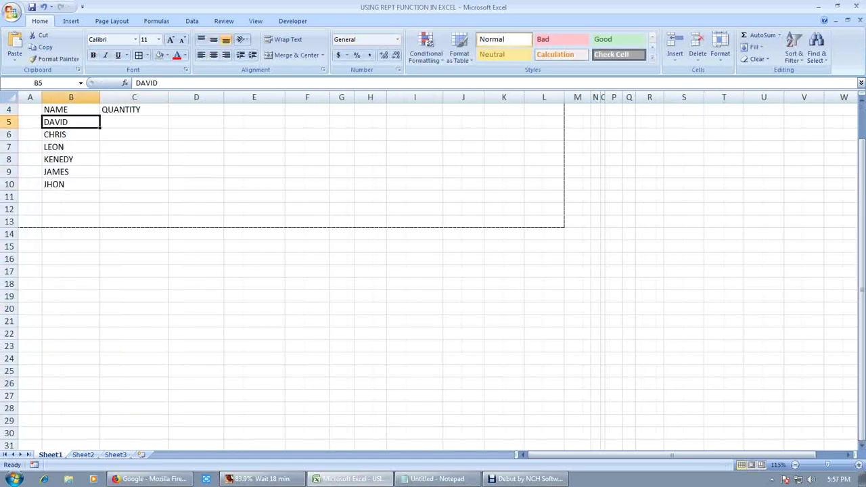
{"action": "scroll", "coordinate": [433, 270], "scroll_direction": "up", "scroll_amount": 1}
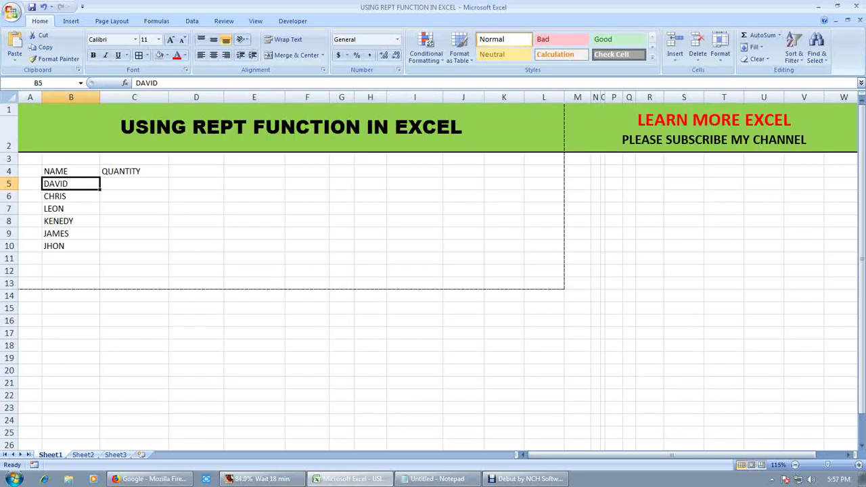
{"action": "left_click", "coordinate": [134, 184]}
{"action": "type", "text": "52"}
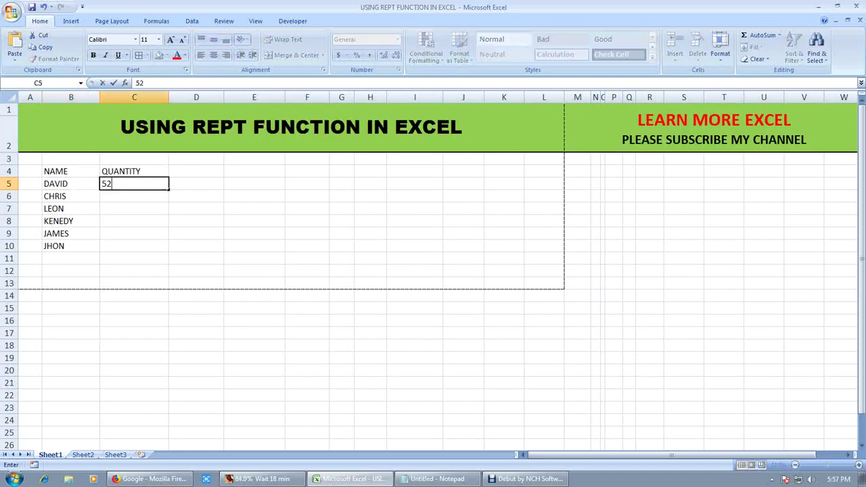
{"action": "key", "text": "Return"}
{"action": "type", "text": "73"}
{"action": "key", "text": "Return"}
{"action": "key", "text": "Up"}
{"action": "key", "text": "Up"}
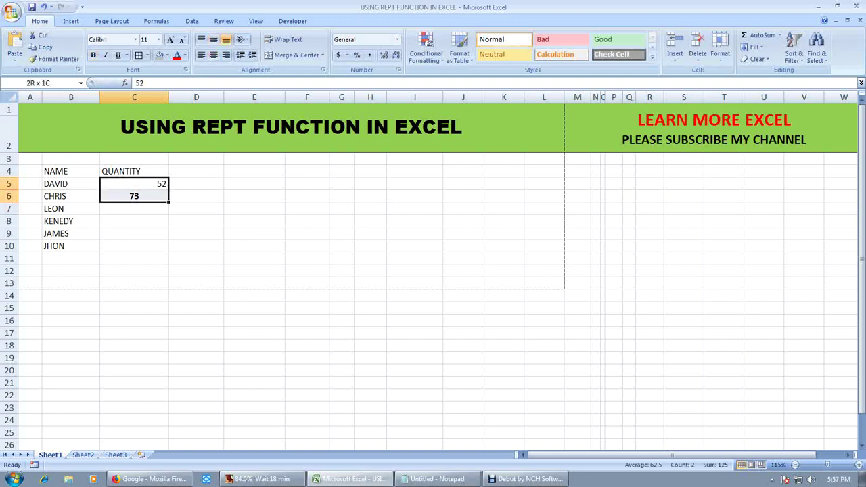
{"action": "key", "text": "shift+Down"}
{"action": "key", "text": "shift+Down"}
{"action": "key", "text": "shift+Down"}
{"action": "key", "text": "shift+Down"}
{"action": "key", "text": "ctrl+d"}
{"action": "key", "text": "Down"}
{"action": "key", "text": "shift+Down"}
{"action": "key", "text": "shift+Down"}
{"action": "key", "text": "shift+Down"}
{"action": "key", "text": "Delete"}
{"action": "left_click", "coordinate": [134, 183]}
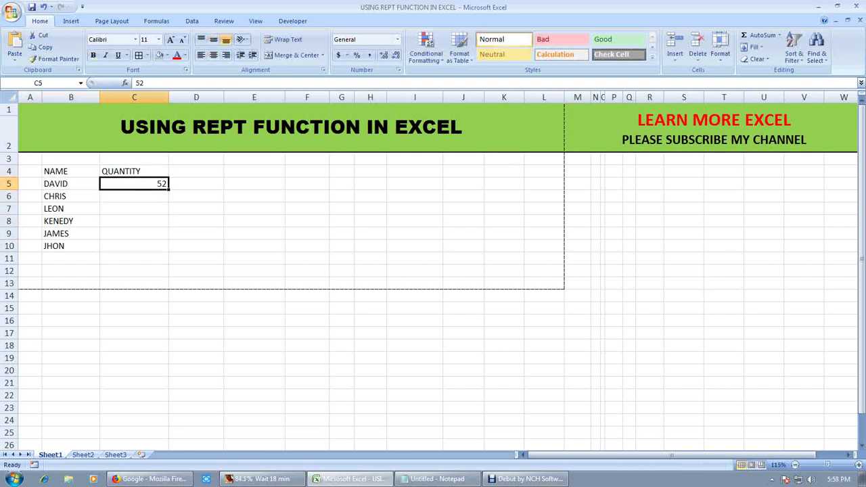
{"action": "key", "text": "Delete"}
Enter =RANDBETWEEN(9,90) in C5 and fill it down through C10.
{"action": "type", "text": "=RAND"}
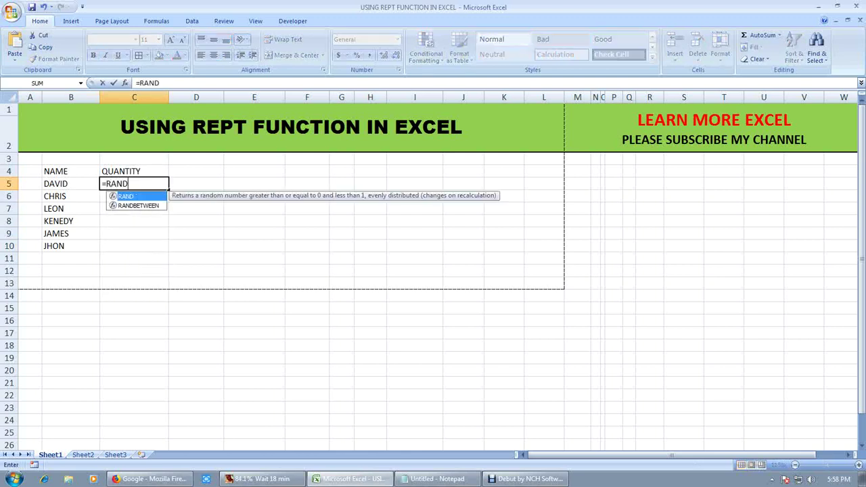
{"action": "type", "text": "BET"}
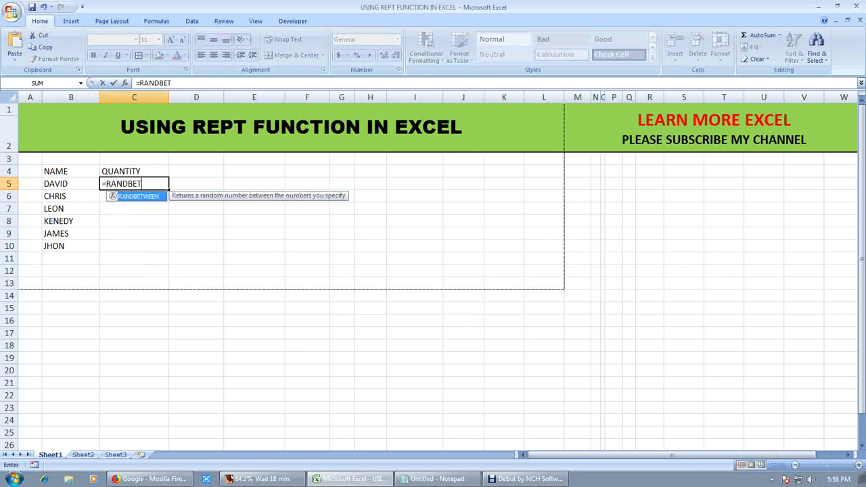
{"action": "type", "text": "WEEN("}
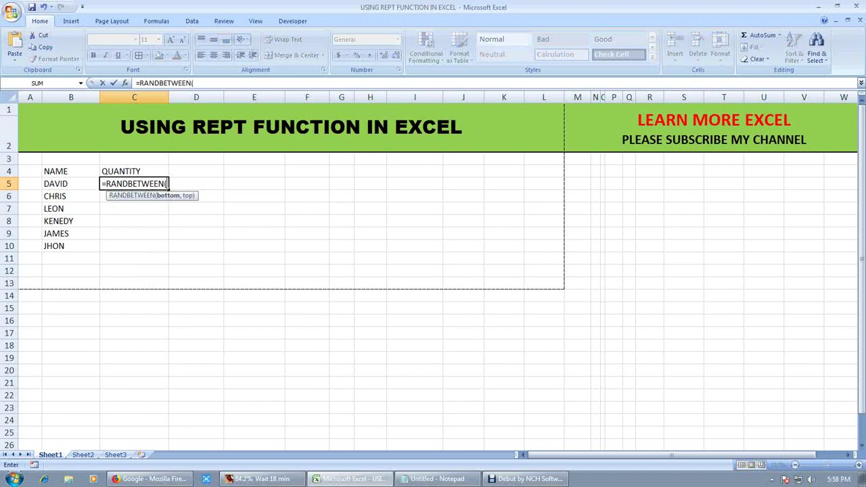
{"action": "type", "text": "9,"}
{"action": "type", "text": "90)"}
{"action": "key", "text": "ctrl+Return"}
{"action": "key", "text": "shift+Down"}
{"action": "key", "text": "shift+Down"}
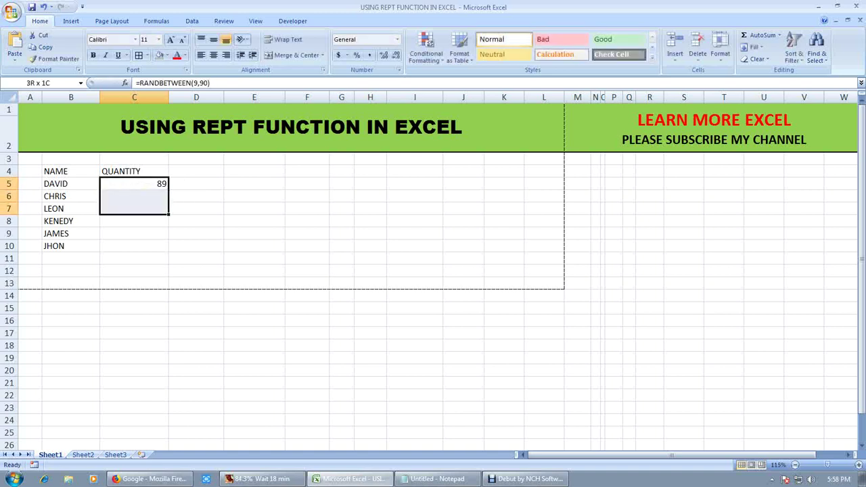
{"action": "key", "text": "shift+Down"}
{"action": "key", "text": "shift+Down"}
{"action": "key", "text": "shift+Down"}
{"action": "key", "text": "ctrl+d"}
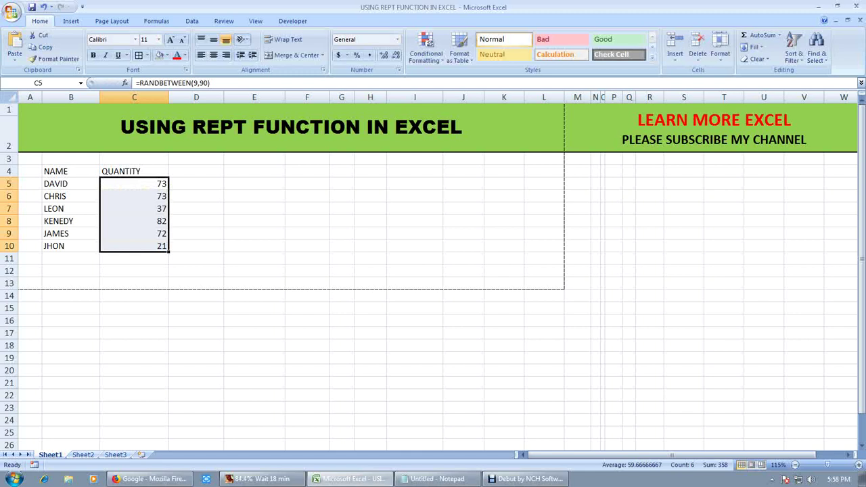
{"action": "key", "text": "shift+Up"}
{"action": "key", "text": "shift+Up"}
{"action": "key", "text": "shift+Up"}
Centre the contents of the table B4:C10.
{"action": "left_click", "coordinate": [134, 171]}
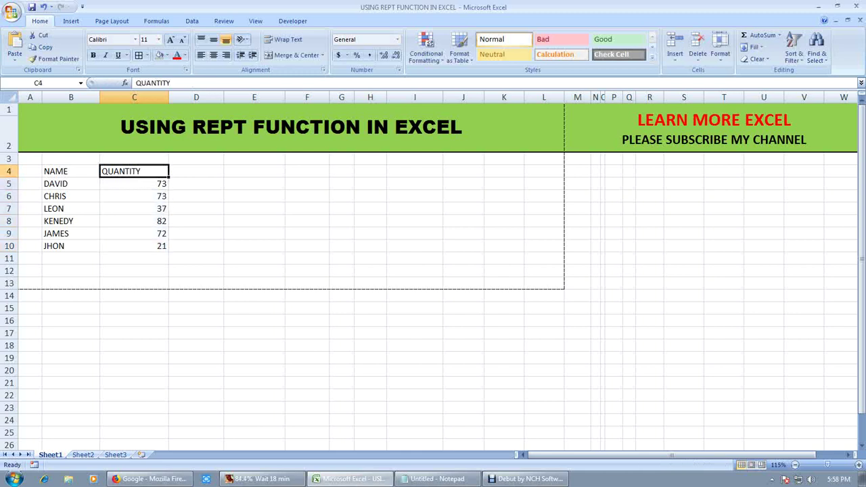
{"action": "left_click", "coordinate": [71, 184]}
{"action": "left_click", "coordinate": [134, 171]}
{"action": "left_click_drag", "start_coordinate": [71, 171], "coordinate": [134, 246]}
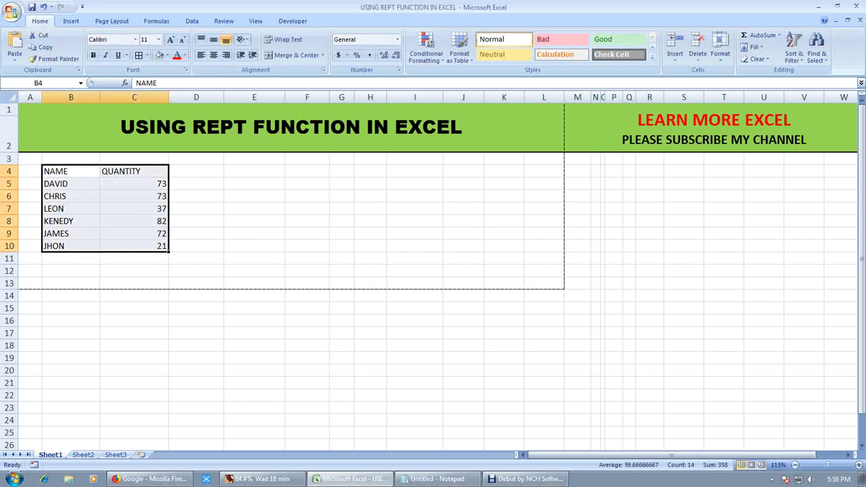
{"action": "left_click", "coordinate": [213, 55]}
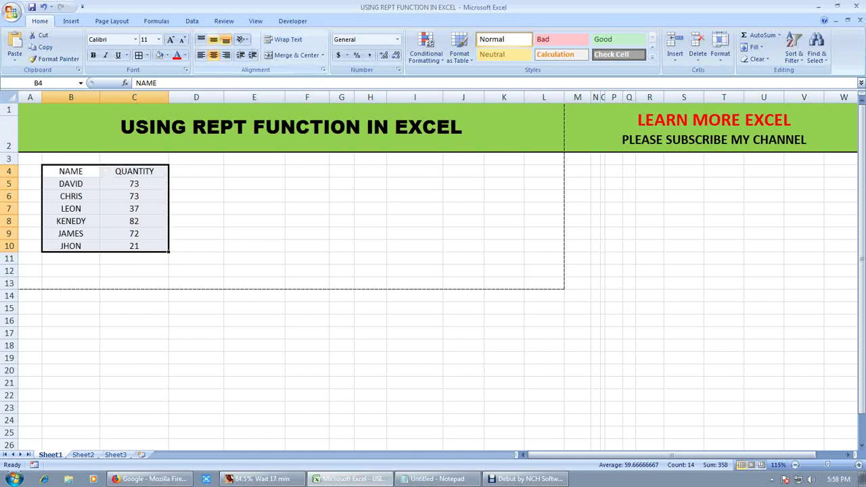
Make the NAME and QUANTITY header row bold on a grey fill.
{"action": "left_click_drag", "start_coordinate": [70, 171], "coordinate": [134, 171]}
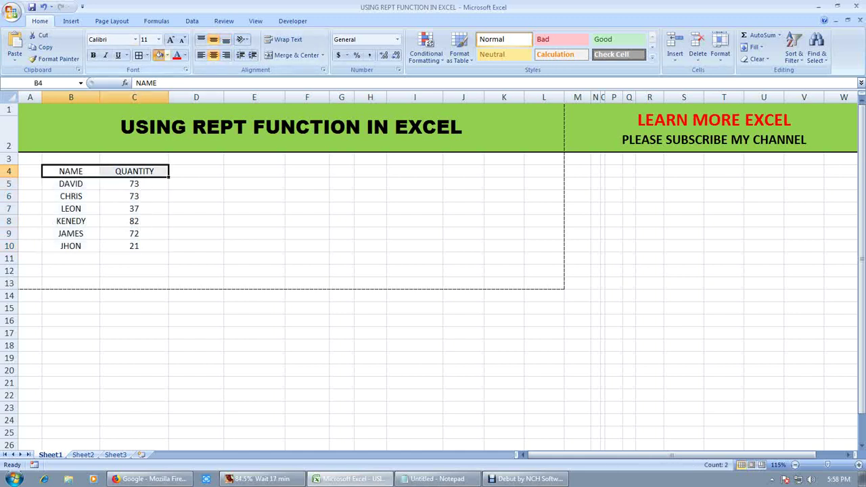
{"action": "left_click", "coordinate": [160, 55]}
{"action": "key", "text": "ctrl+b"}
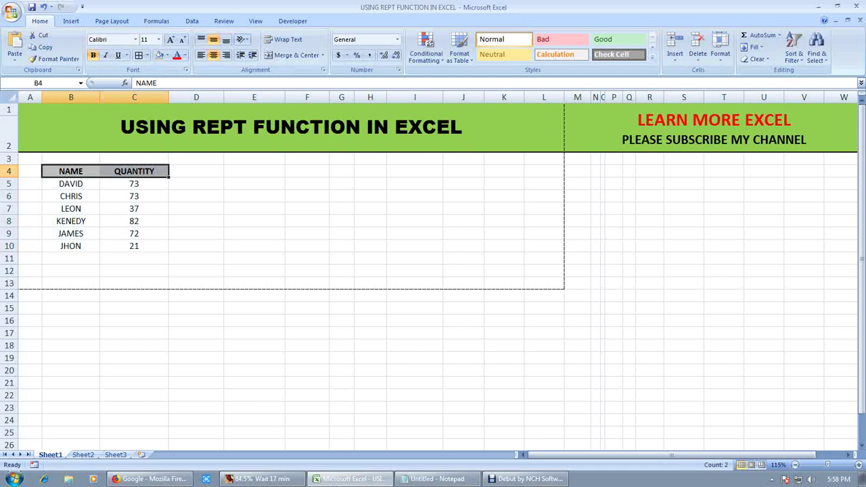
{"action": "left_click", "coordinate": [196, 183]}
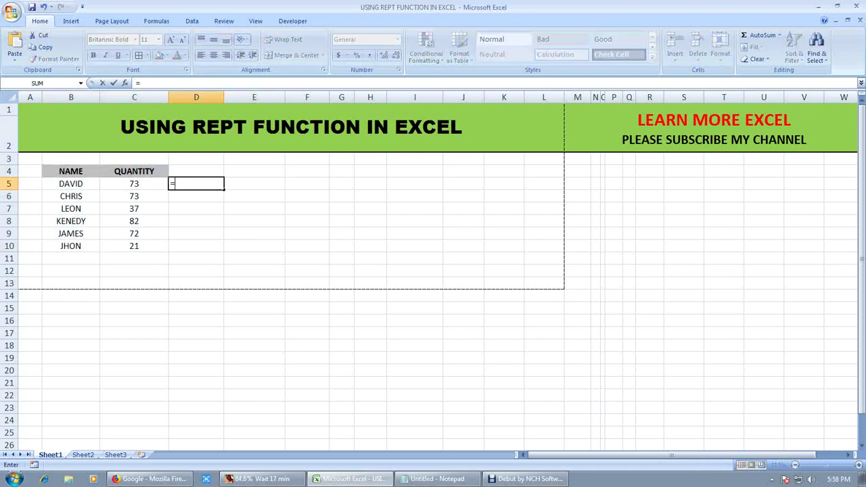
Enter =REPT("|",C5) in D5 and fill it down through D10.
{"action": "type", "text": "=REPT"}
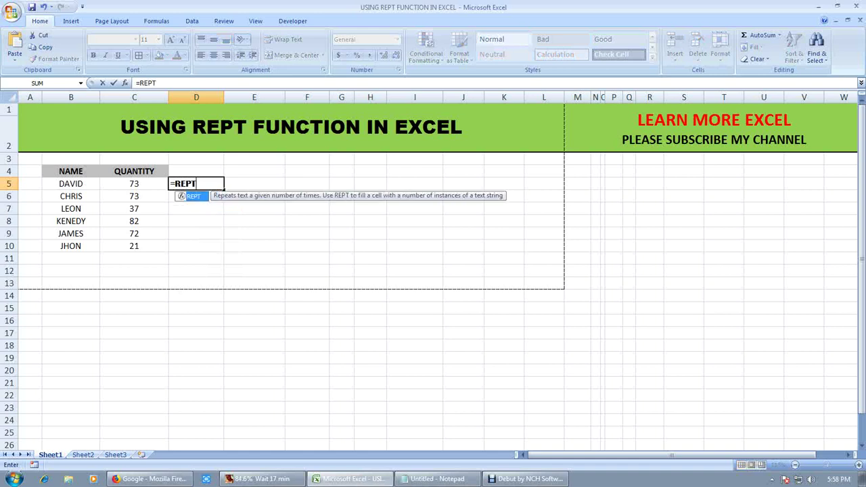
{"action": "type", "text": "("}
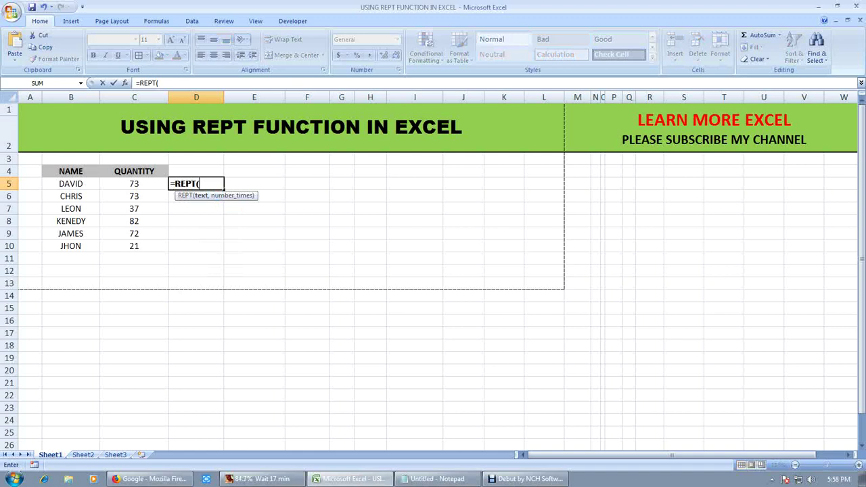
{"action": "type", "text": "\"|"}
{"action": "type", "text": "\","}
{"action": "left_click", "coordinate": [105, 184]}
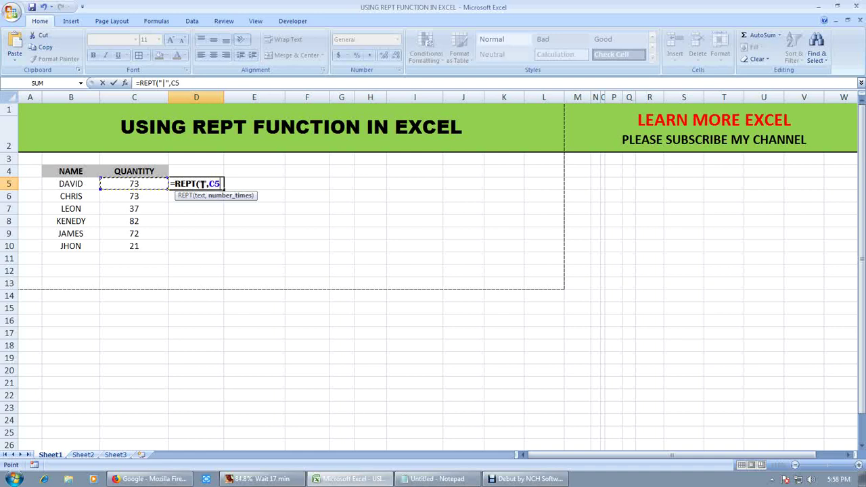
{"action": "type", "text": ")"}
{"action": "key", "text": "Return"}
{"action": "key", "text": "Up"}
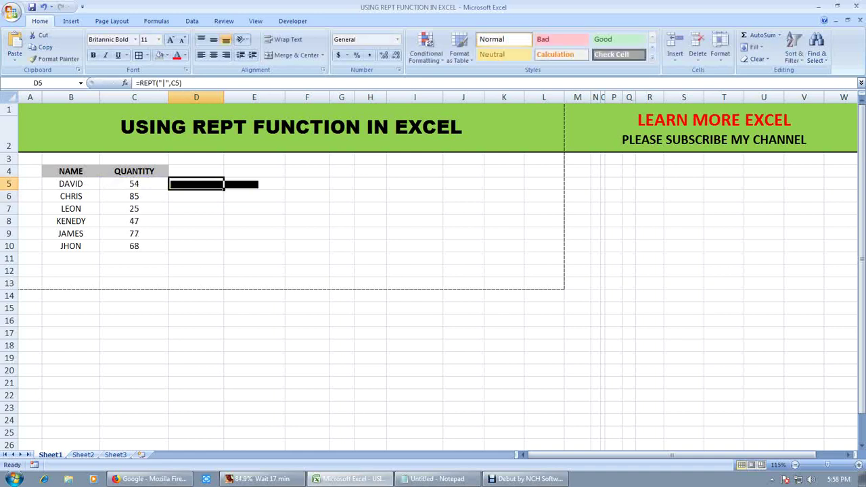
{"action": "key", "text": "shift+Down"}
{"action": "key", "text": "shift+Down"}
{"action": "key", "text": "shift+Down"}
{"action": "key", "text": "shift+Down"}
{"action": "key", "text": "shift+Down"}
{"action": "key", "text": "ctrl+d"}
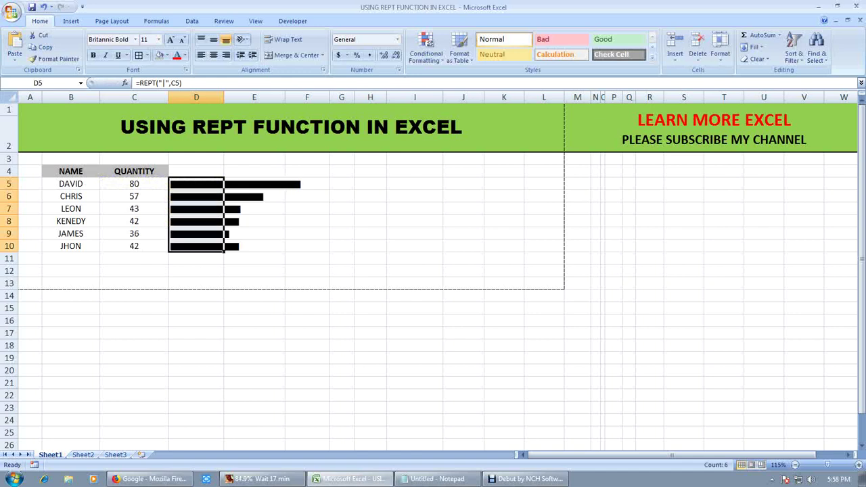
Recalculate the random quantities, then clear C5:C10.
{"action": "key", "text": "Up"}
{"action": "key", "text": "Down"}
{"action": "key", "text": "Left"}
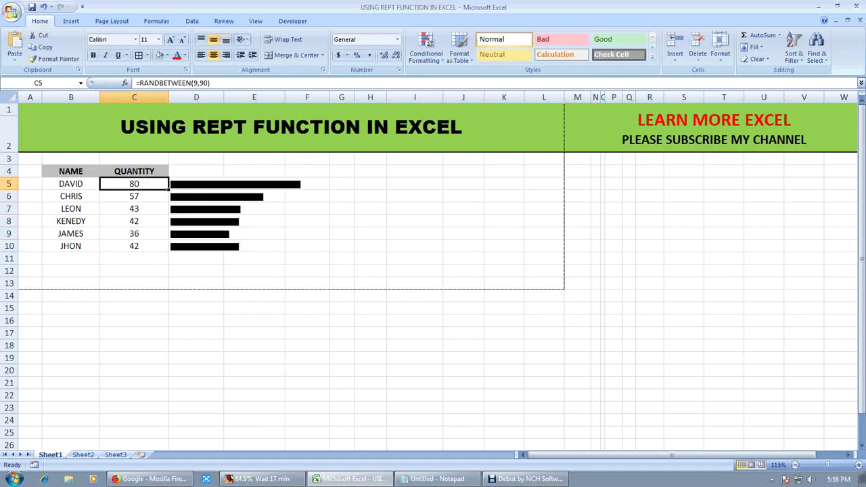
{"action": "key", "text": "F2"}
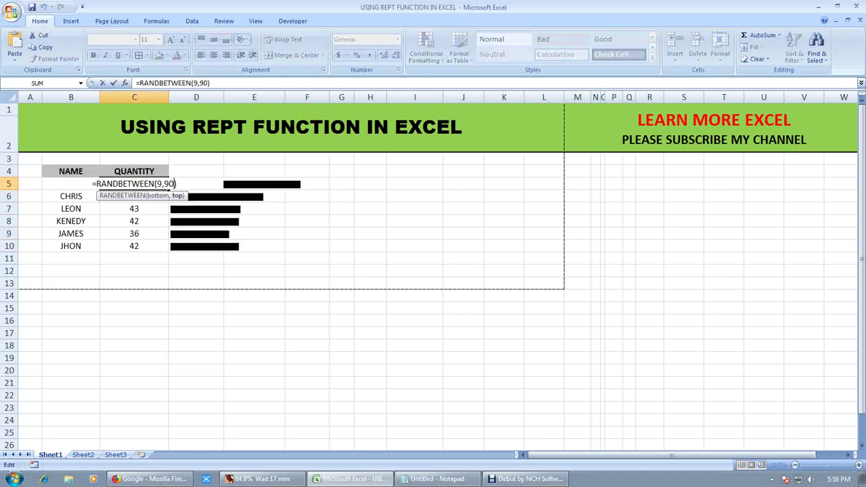
{"action": "key", "text": "Left"}
{"action": "key", "text": "Left"}
{"action": "key", "text": "Left"}
{"action": "key", "text": "shift+Home"}
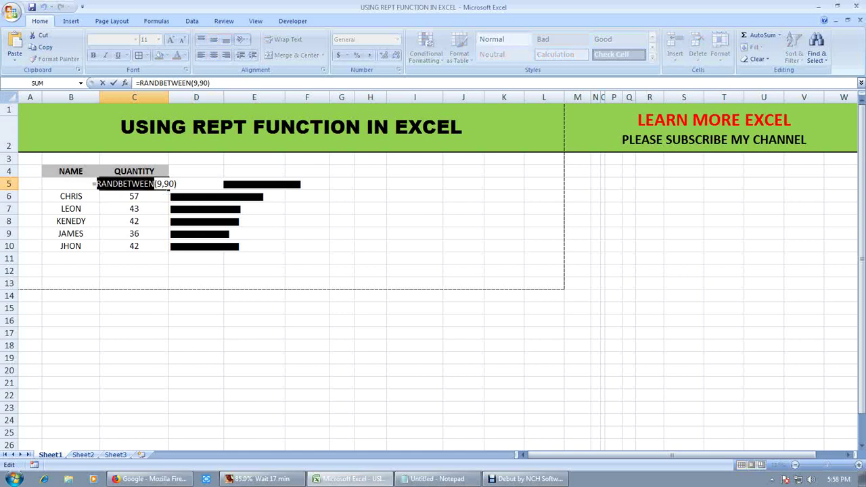
{"action": "key", "text": "ctrl+Return"}
{"action": "key", "text": "ctrl+shift+Down"}
{"action": "key", "text": "Delete"}
{"action": "left_click", "coordinate": [134, 183]}
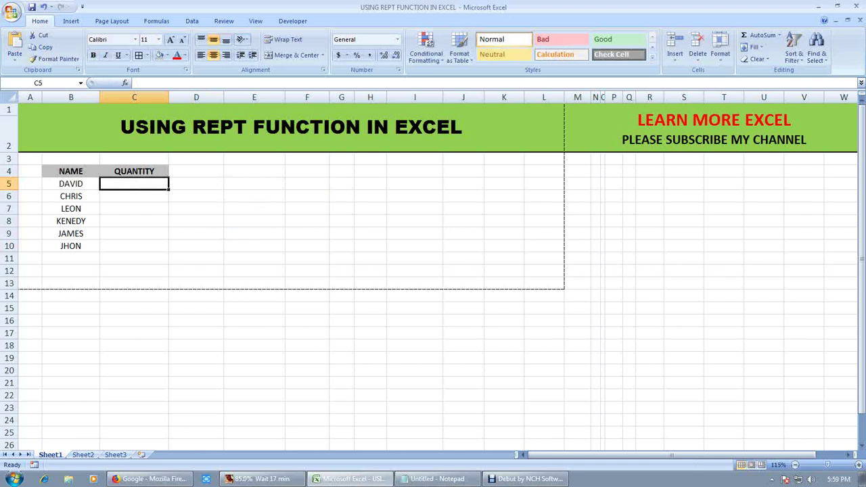
Enter quantities 40, 50, 60, 70, 80 and 90 in C5:C10.
{"action": "type", "text": "40"}
{"action": "key", "text": "Return"}
{"action": "type", "text": "50"}
{"action": "key", "text": "Return"}
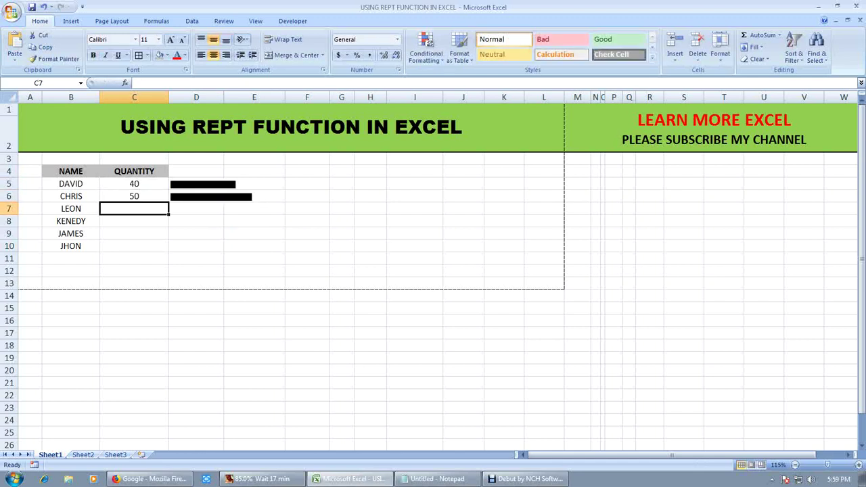
{"action": "type", "text": "60"}
{"action": "key", "text": "Return"}
{"action": "type", "text": "70"}
{"action": "key", "text": "Return"}
{"action": "type", "text": "80"}
{"action": "key", "text": "Return"}
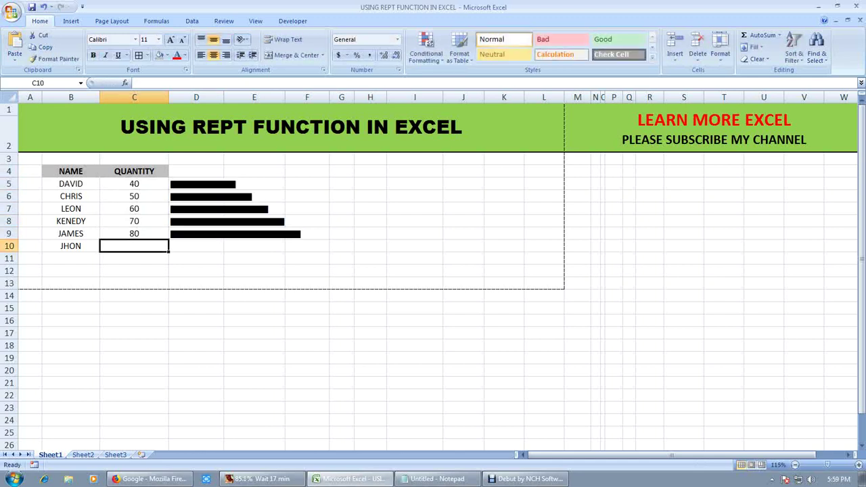
{"action": "type", "text": "90"}
{"action": "key", "text": "Return"}
{"action": "key", "text": "Up"}
{"action": "key", "text": "Up"}
{"action": "key", "text": "Up"}
{"action": "key", "text": "Down"}
{"action": "key", "text": "Right"}
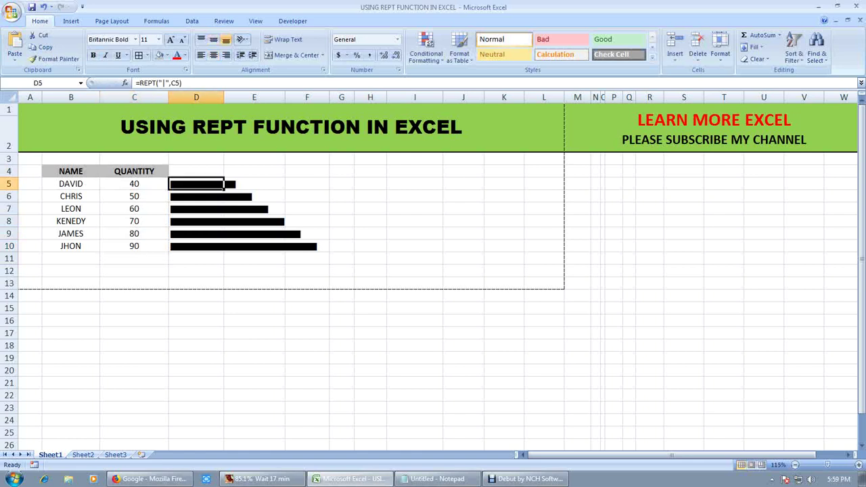
{"action": "key", "text": "Left"}
{"action": "key", "text": "Left"}
Change the D5 formula to =REPT("|",C5)&C5 so the bar ends with its quantity.
{"action": "key", "text": "Right"}
{"action": "key", "text": "F2"}
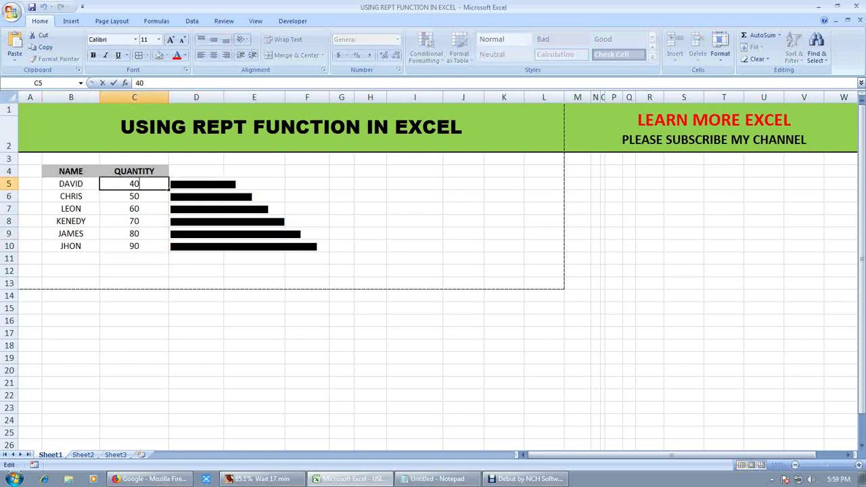
{"action": "key", "text": "shift+Home"}
{"action": "key", "text": "Return"}
{"action": "key", "text": "Up"}
{"action": "key", "text": "Right"}
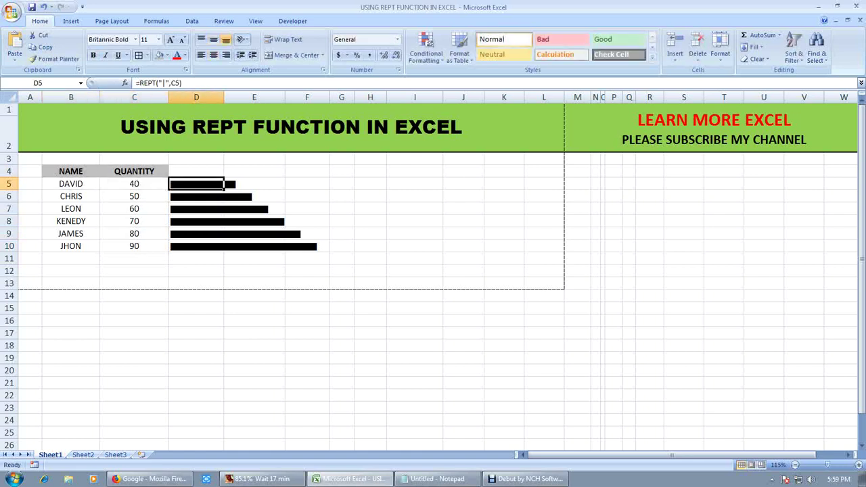
{"action": "key", "text": "F2"}
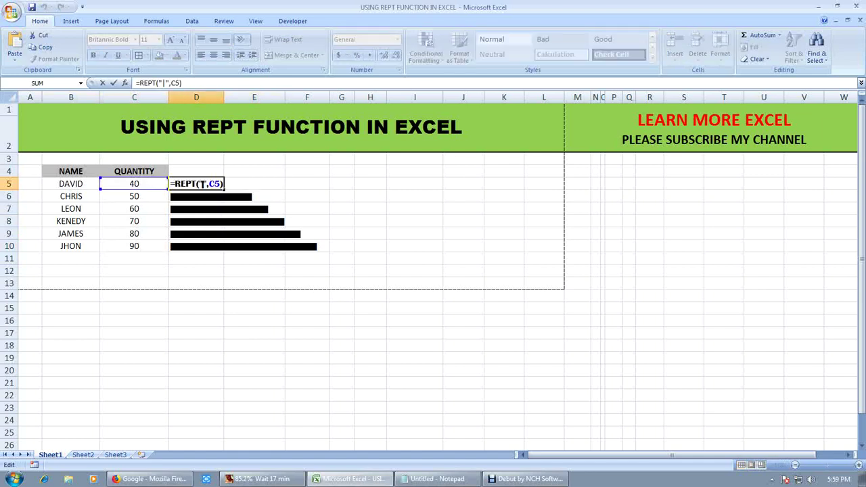
{"action": "type", "text": "&"}
{"action": "key", "text": "F2"}
{"action": "key", "text": "Left"}
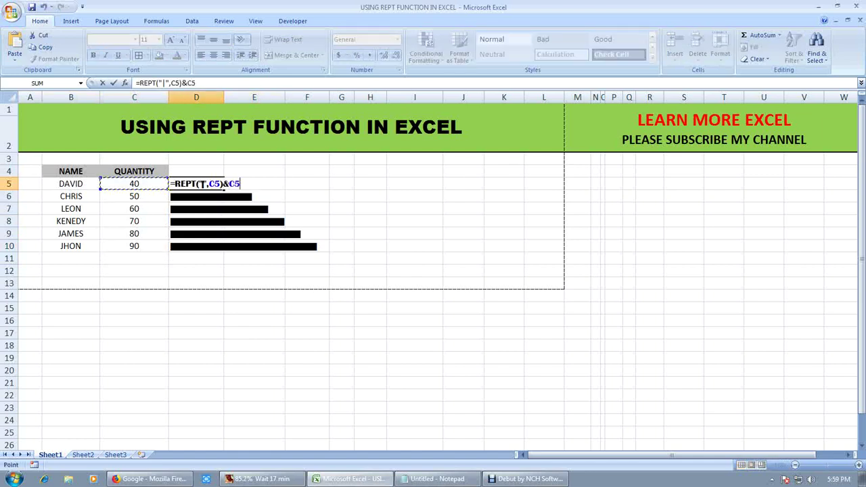
{"action": "key", "text": "Return"}
Copy the labelled bar formula from D5 down to D10.
{"action": "key", "text": "Up"}
{"action": "double_click", "coordinate": [224, 190]}
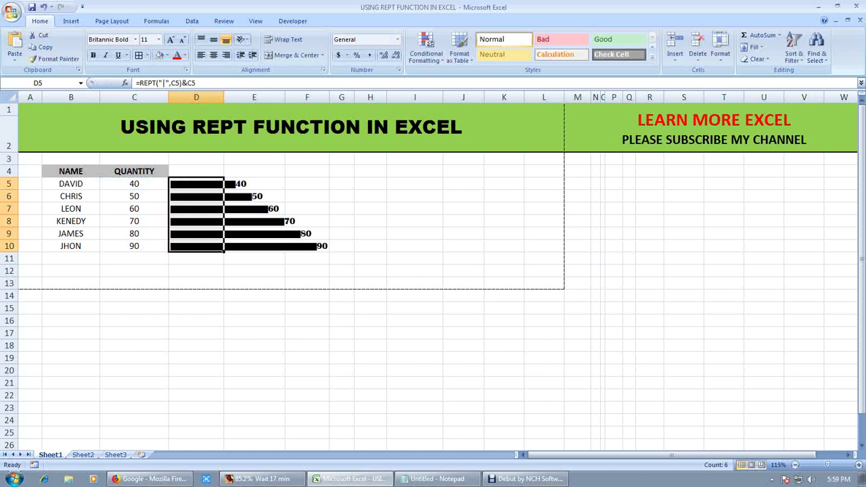
{"action": "key", "text": "Up"}
{"action": "key", "text": "Left"}
{"action": "key", "text": "Left"}
{"action": "key", "text": "Down"}
{"action": "key", "text": "Down"}
{"action": "key", "text": "Down"}
{"action": "key", "text": "Right"}
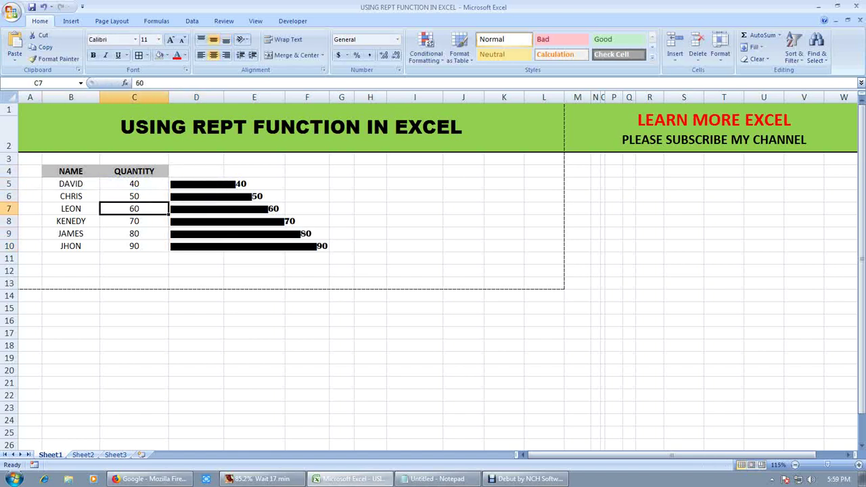
Try trial quantities 100 in C7 and 200 in C6.
{"action": "type", "text": "100"}
{"action": "key", "text": "Return"}
{"action": "key", "text": "Up"}
{"action": "key", "text": "Up"}
{"action": "type", "text": "2"}
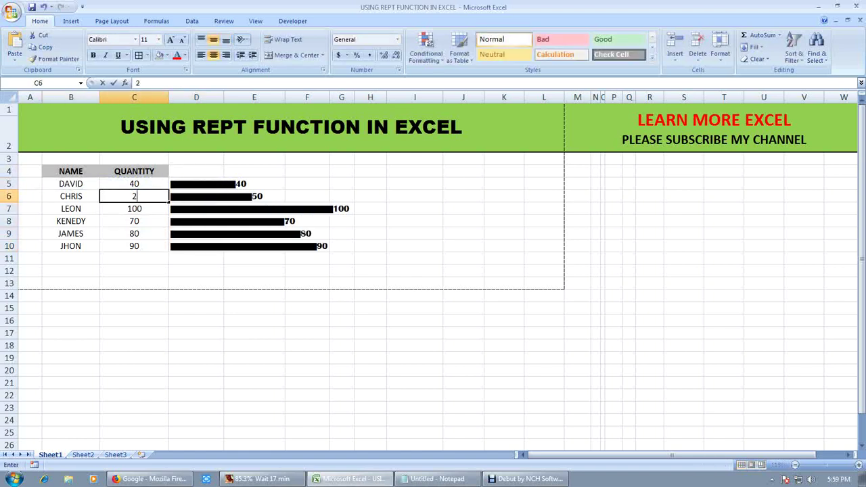
{"action": "type", "text": "00"}
{"action": "key", "text": "Return"}
{"action": "key", "text": "Up"}
{"action": "key", "text": "Up"}
Set C5:C10 to 10, 20, 30, 10, 50, 60 and check the D5 bar formula.
{"action": "type", "text": "10"}
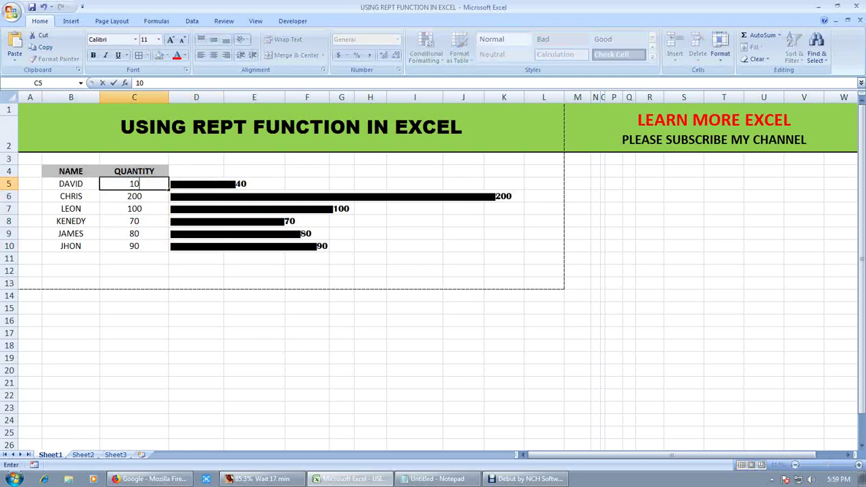
{"action": "key", "text": "Return"}
{"action": "type", "text": "20"}
{"action": "key", "text": "Return"}
{"action": "type", "text": "30"}
{"action": "key", "text": "Return"}
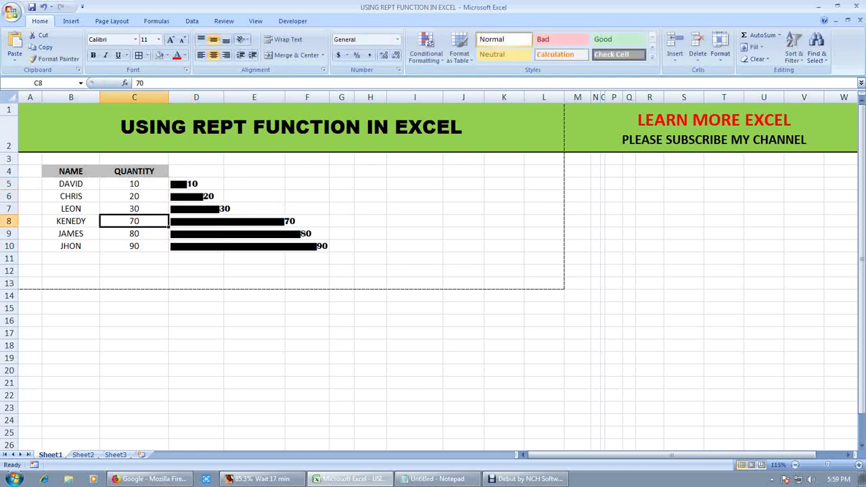
{"action": "type", "text": "10"}
{"action": "key", "text": "Return"}
{"action": "type", "text": "50"}
{"action": "key", "text": "Return"}
{"action": "type", "text": "60"}
{"action": "key", "text": "Return"}
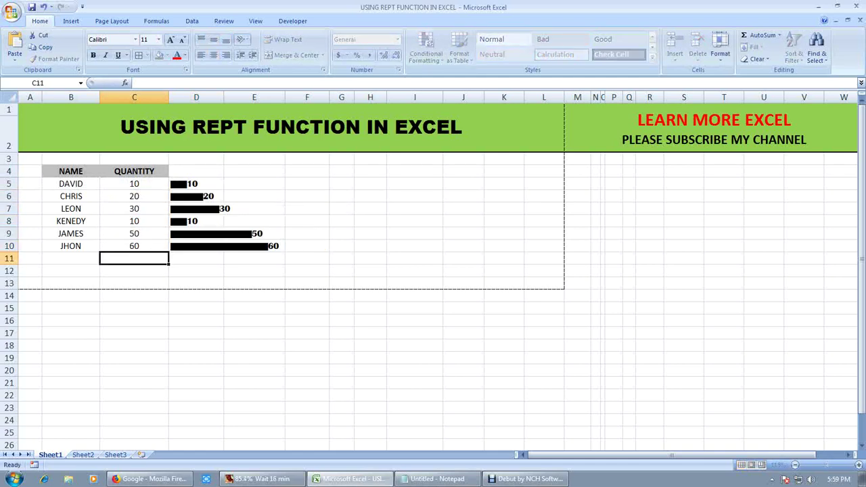
{"action": "left_click", "coordinate": [134, 183]}
{"action": "key", "text": "Right"}
{"action": "key", "text": "F2"}
{"action": "key", "text": "Escape"}
{"action": "double_click", "coordinate": [224, 190]}
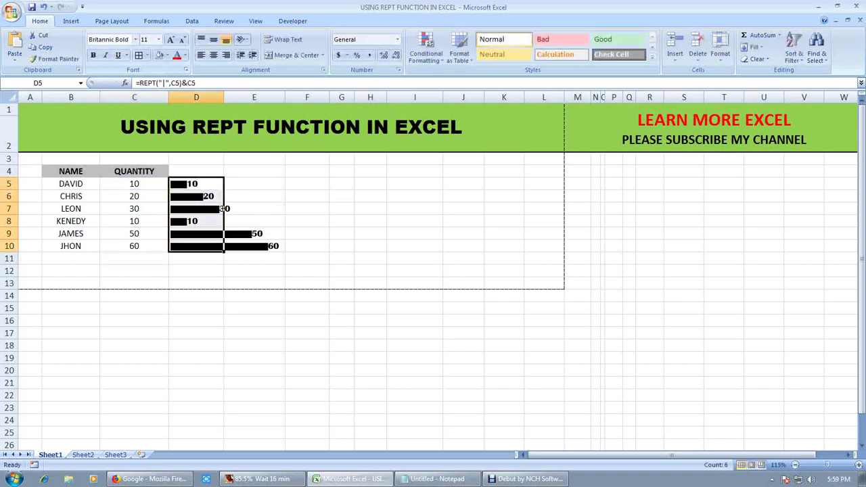
{"action": "left_click", "coordinate": [134, 39]}
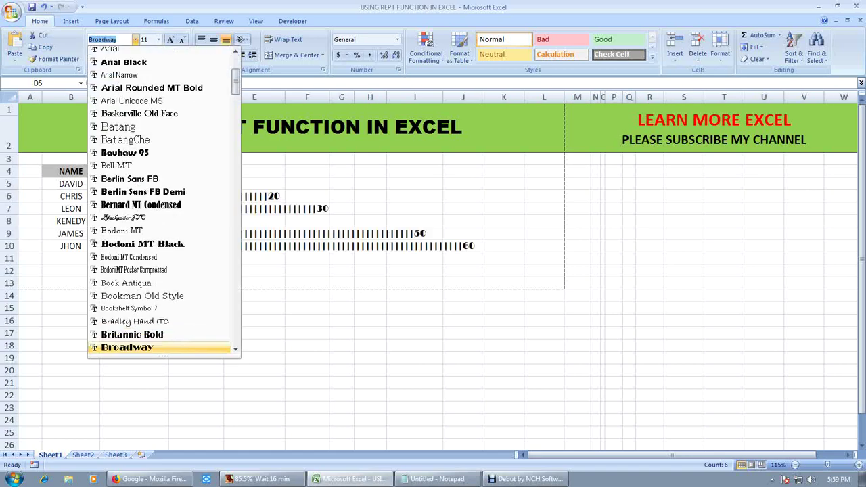
{"action": "key", "text": "Down"}
{"action": "key", "text": "Down"}
{"action": "key", "text": "Down"}
{"action": "key", "text": "Down"}
{"action": "key", "text": "Down"}
{"action": "key", "text": "Down"}
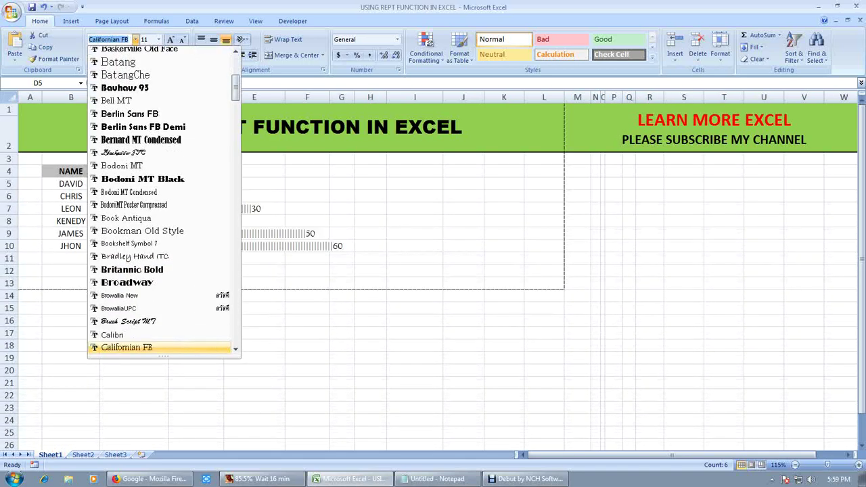
{"action": "key", "text": "Down"}
{"action": "key", "text": "Down"}
{"action": "key", "text": "Down"}
{"action": "key", "text": "Down"}
{"action": "key", "text": "Down"}
{"action": "key", "text": "Escape"}
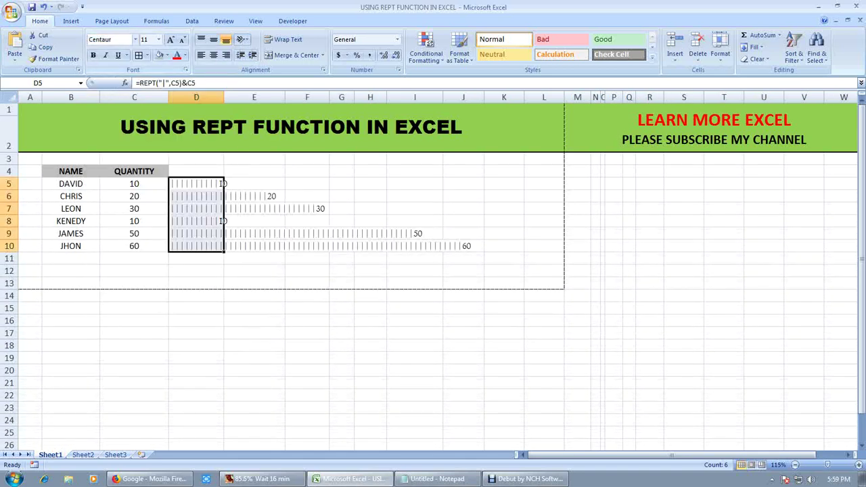
{"action": "left_click", "coordinate": [196, 171]}
{"action": "key", "text": "Down"}
{"action": "key", "text": "shift+Down"}
{"action": "key", "text": "shift+Down"}
{"action": "key", "text": "shift+Down"}
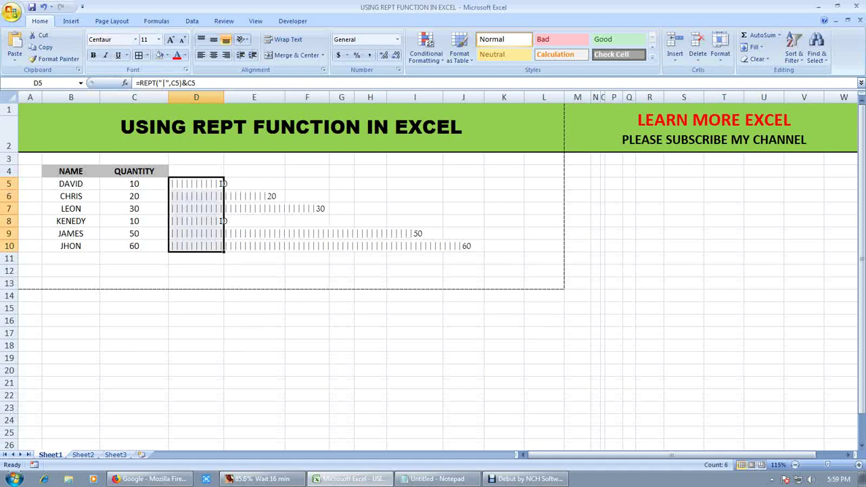
{"action": "left_click", "coordinate": [136, 39]}
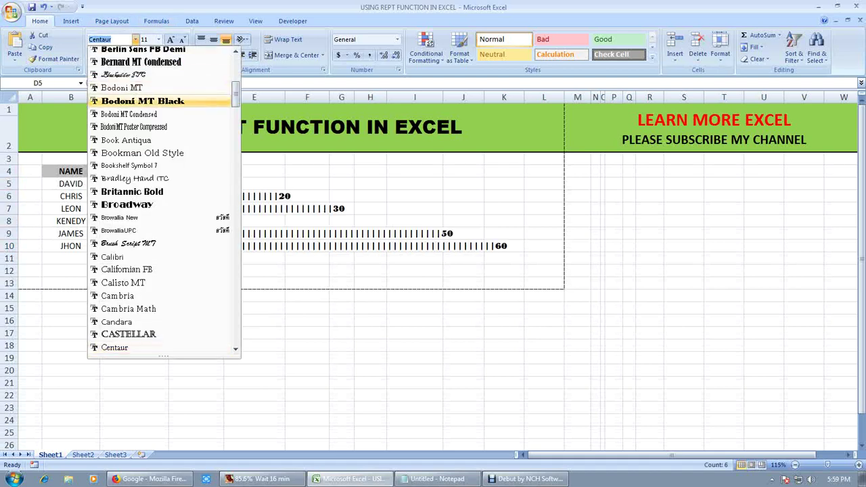
{"action": "key", "text": "Down"}
{"action": "key", "text": "Down"}
{"action": "key", "text": "Down"}
{"action": "key", "text": "Return"}
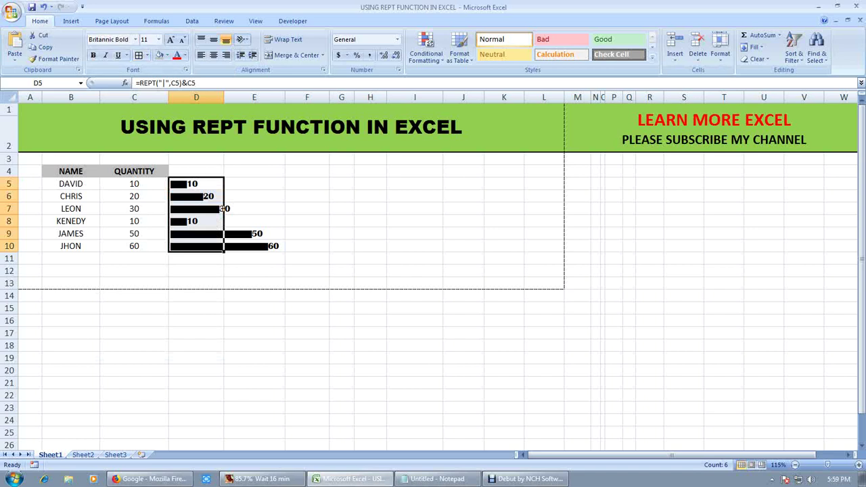
{"action": "left_click", "coordinate": [71, 172]}
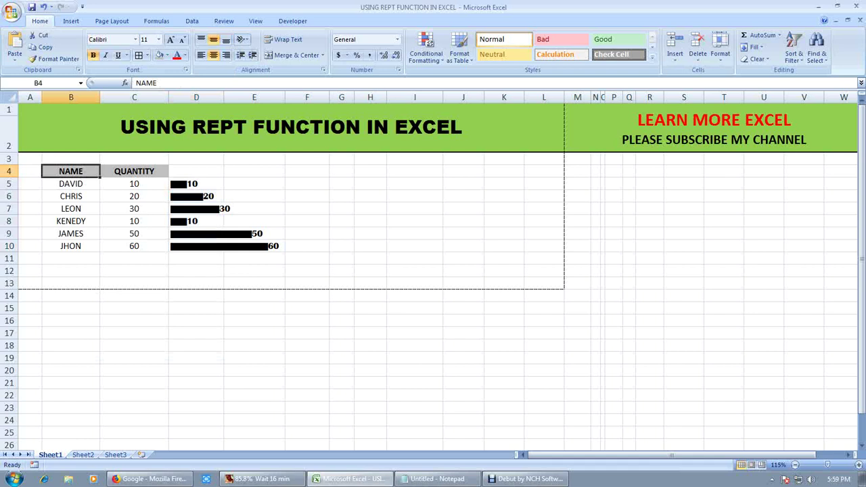
Add the lines 'THANKS FOR WATCHING' and 'PLEASE SUBSCRIBE MY CHANNEL' to the Notepad note.
{"action": "left_click", "coordinate": [433, 479]}
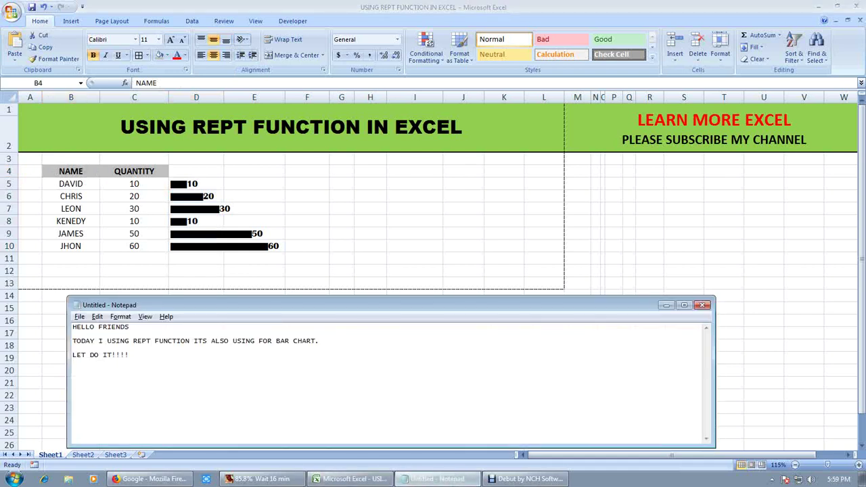
{"action": "key", "text": "Return"}
{"action": "key", "text": "Return"}
{"action": "type", "text": "THANKS FOR WA"}
{"action": "type", "text": "TCHING"}
{"action": "key", "text": "Return"}
{"action": "key", "text": "Return"}
{"action": "type", "text": "P"}
{"action": "type", "text": "LEASE SUBSC"}
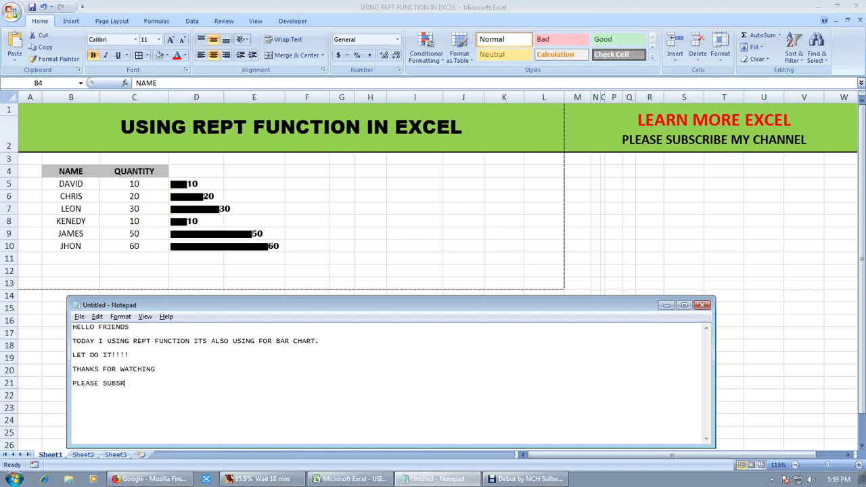
{"action": "type", "text": "RIBE MY CHANNEL"}
Cancel saving the note, minimize Notepad back to the sheet, and bring up the screen recorder.
{"action": "key", "text": "ctrl+s"}
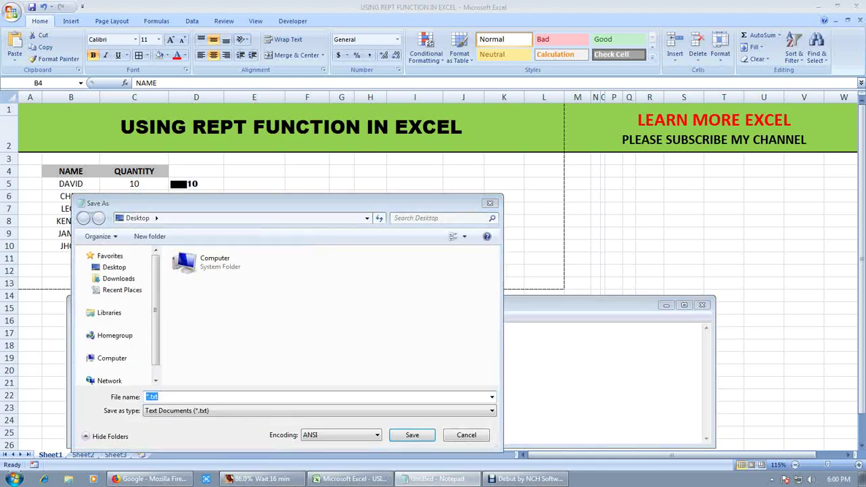
{"action": "key", "text": "Escape"}
{"action": "left_click", "coordinate": [667, 305]}
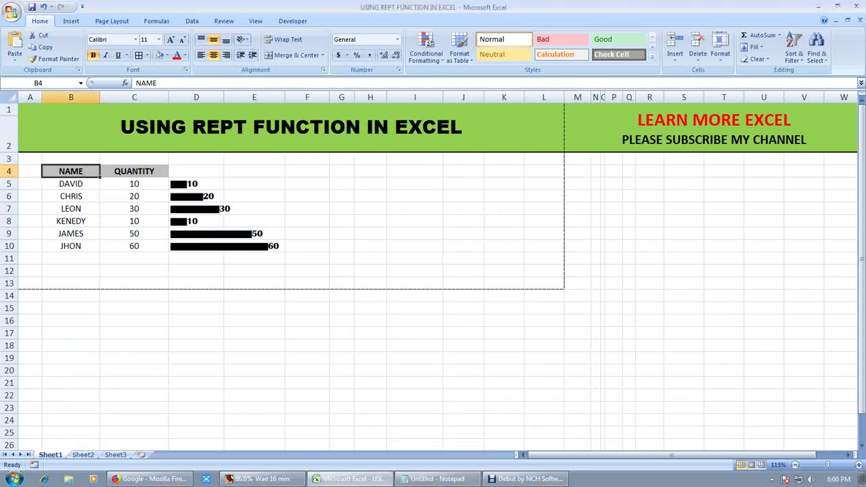
{"action": "left_click", "coordinate": [528, 479]}
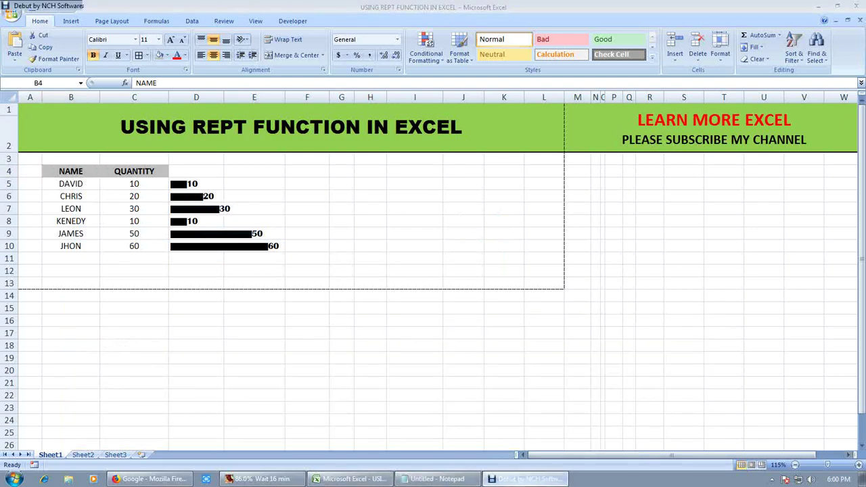